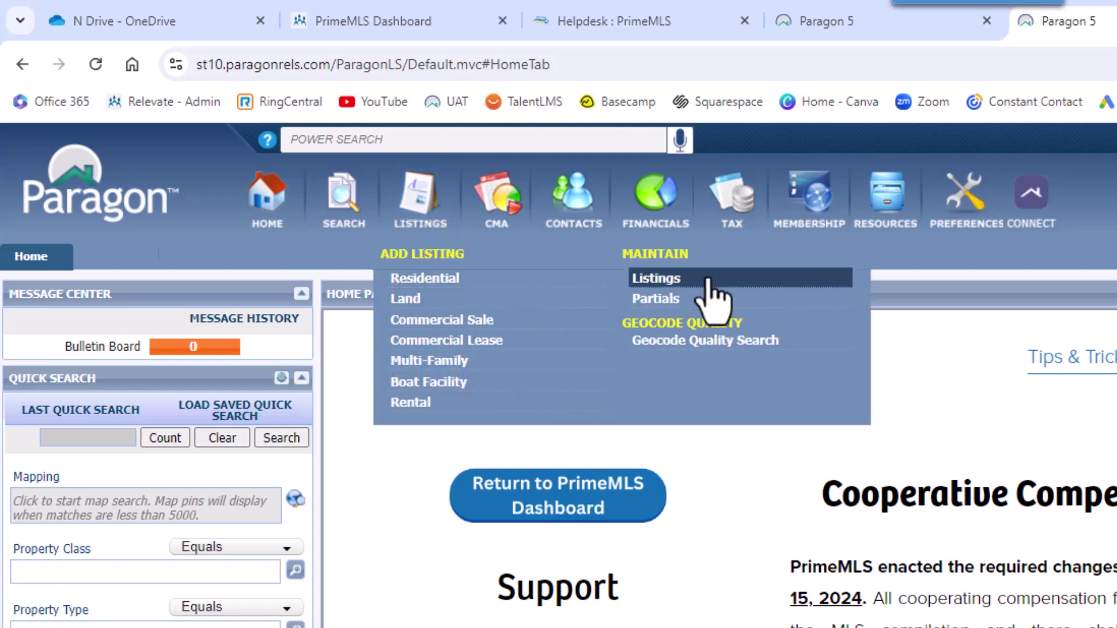
# - Clone listing 4961920 at 6 Viza Avenue from the Maintain Listings page
pyautogui.click(706, 281)
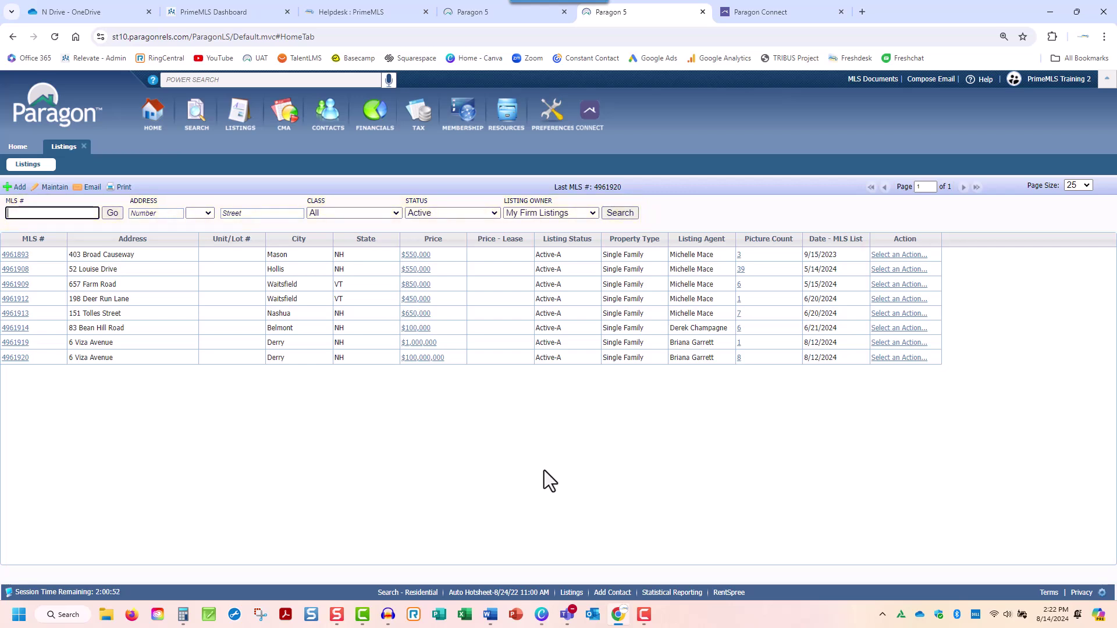
pyautogui.click(898, 358)
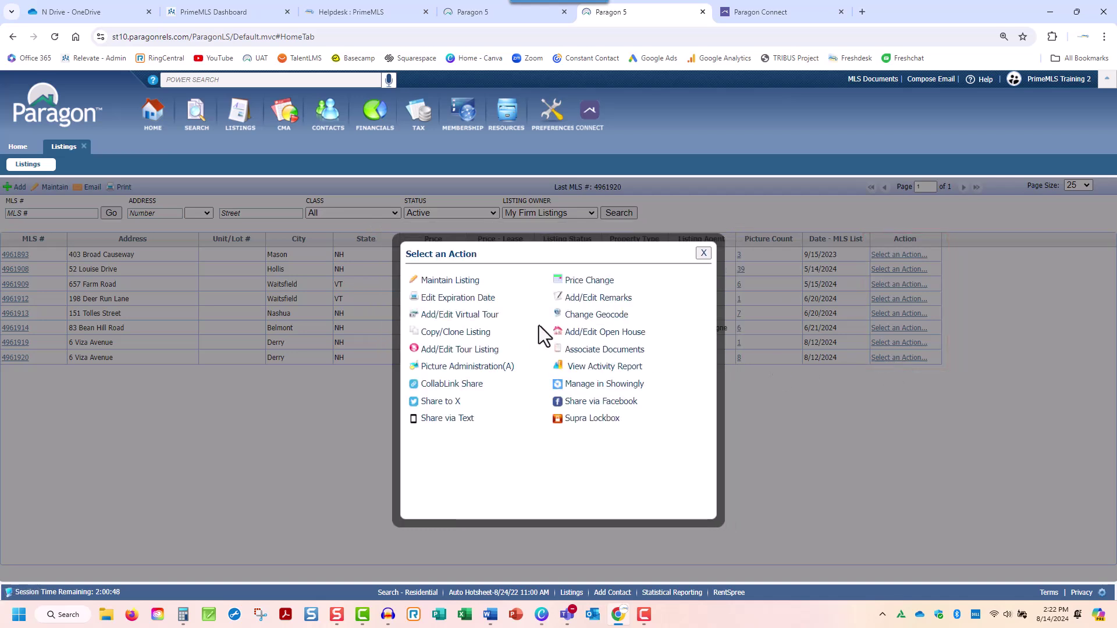
pyautogui.click(501, 333)
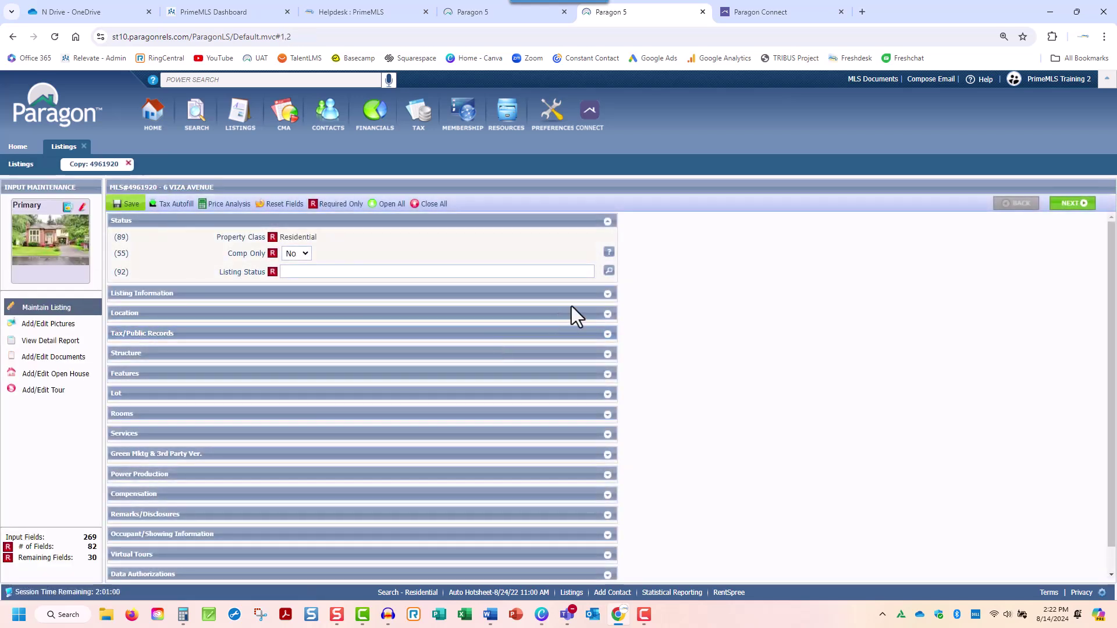
# - Expand the Listing Information section of the cloned listing
pyautogui.click(610, 298)
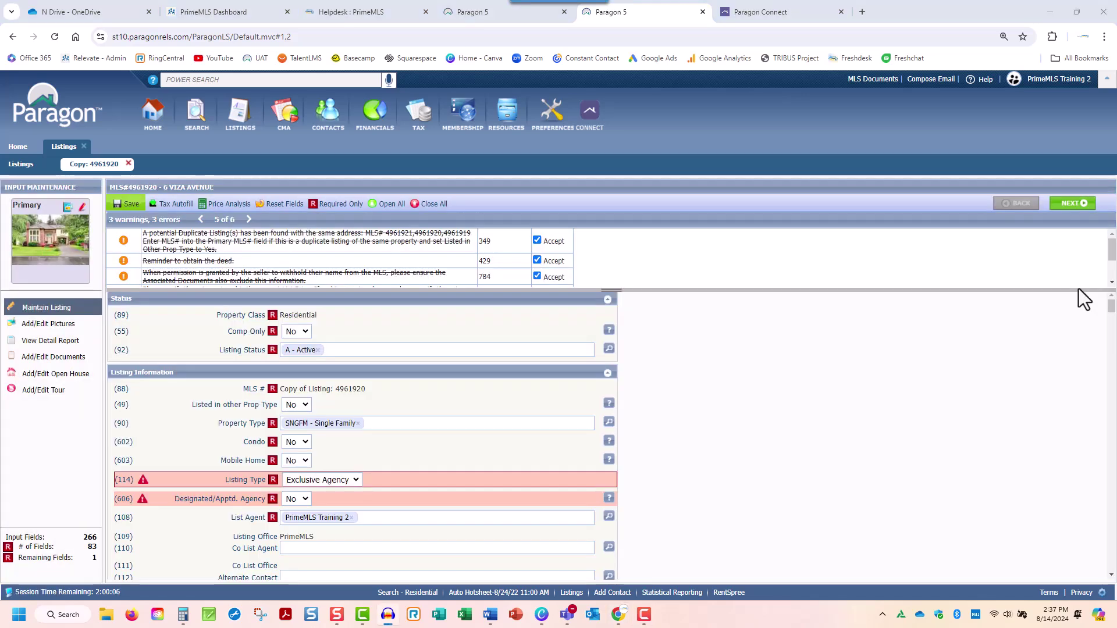
pyautogui.moveTo(126, 205)
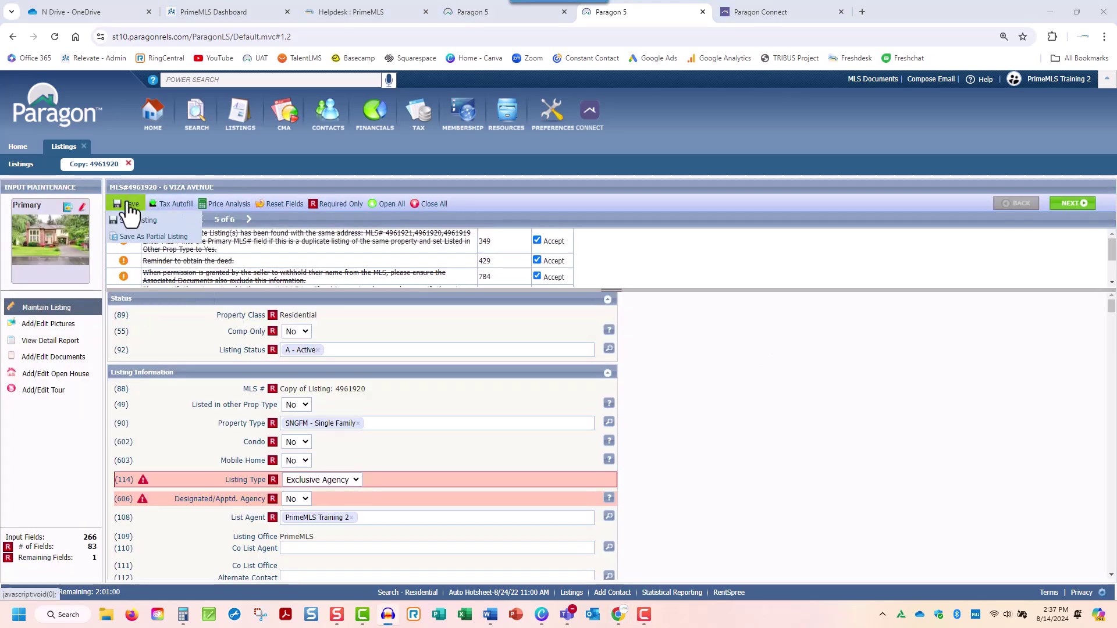
# - Save the clone as listing 4961922, copying its pictures, document and photo labels
pyautogui.click(157, 234)
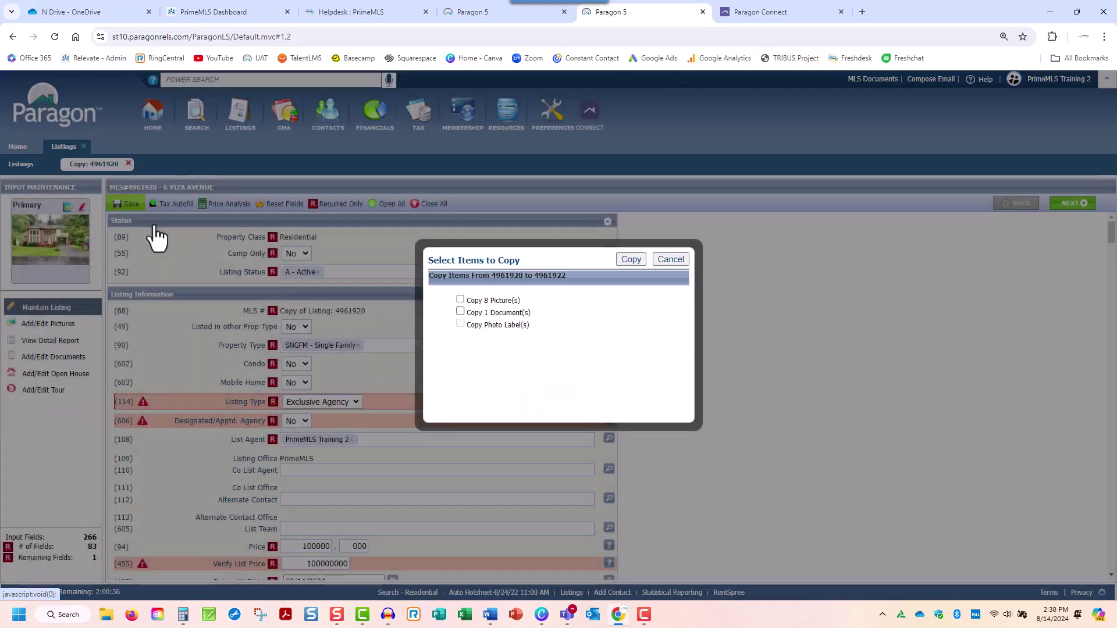
pyautogui.click(460, 300)
pyautogui.click(460, 324)
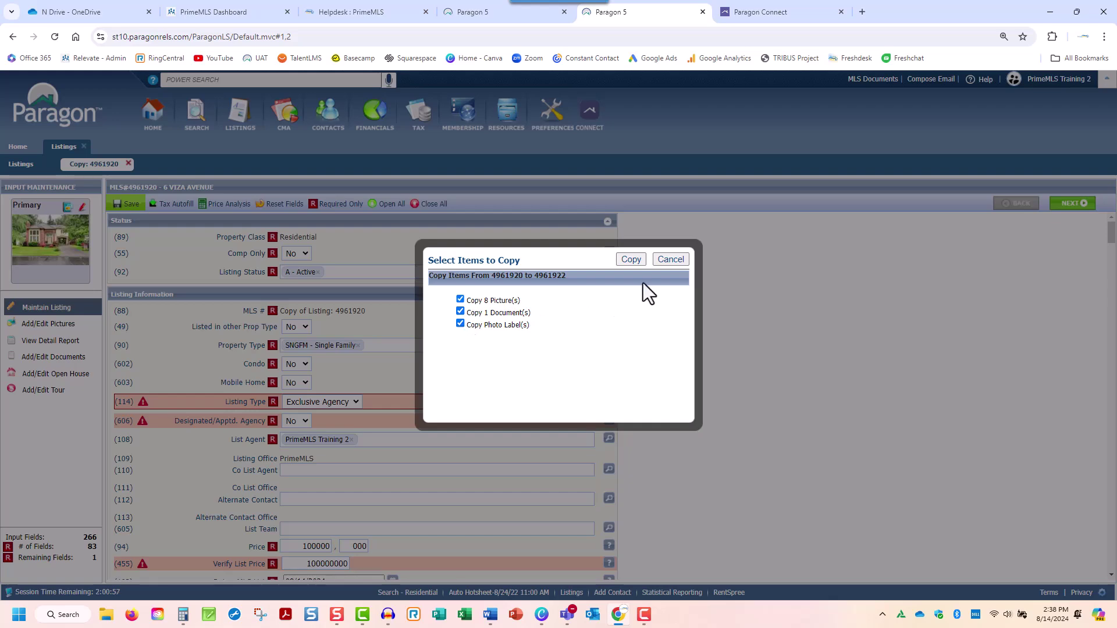
pyautogui.click(632, 260)
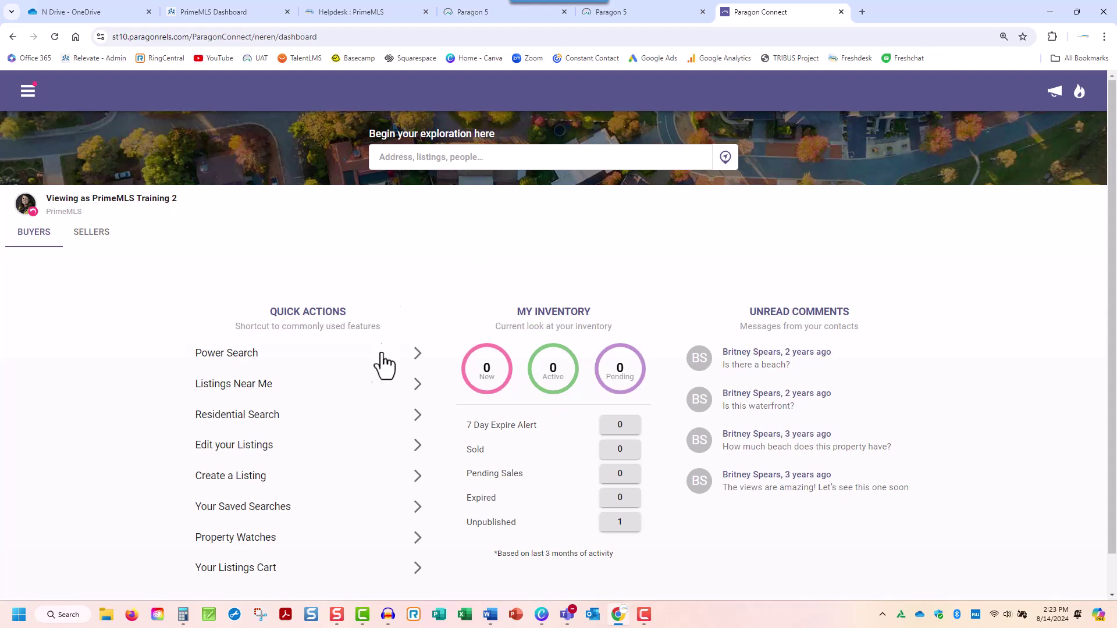
# - Copy the $100,000,000 6 Viza Avenue listing with 8 photos, labels and document into draft Temp-372658
pyautogui.click(338, 467)
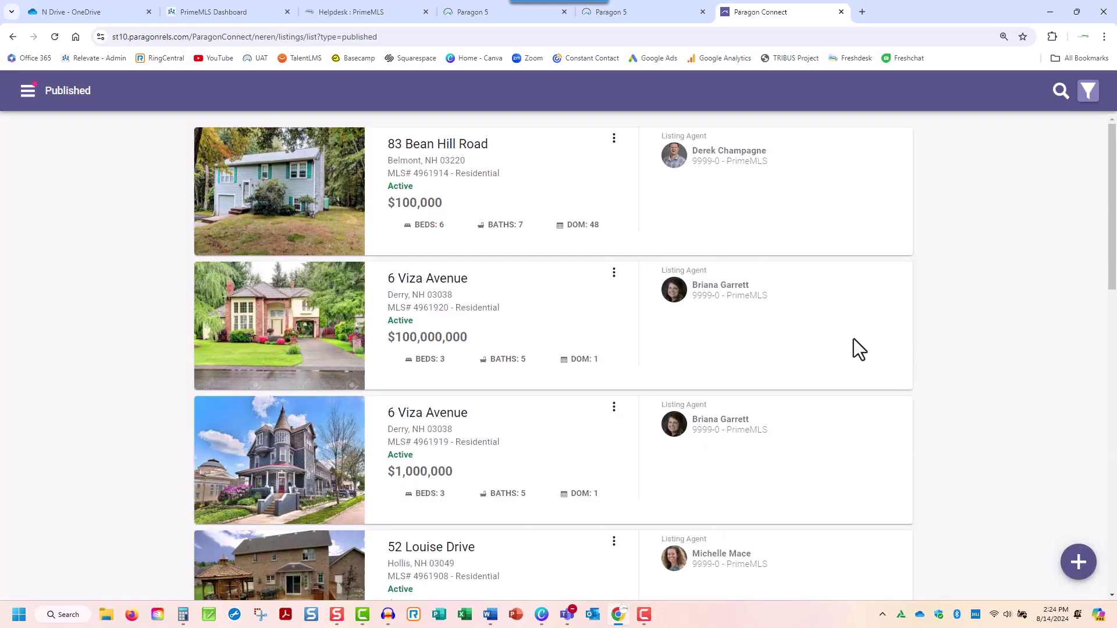
pyautogui.click(613, 275)
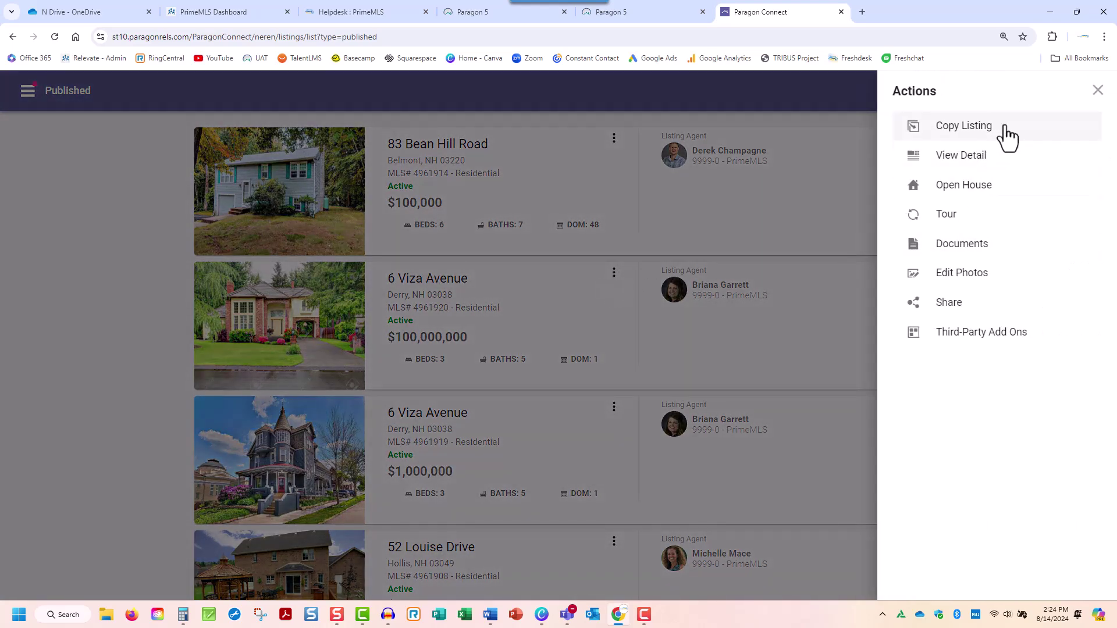
pyautogui.click(1005, 129)
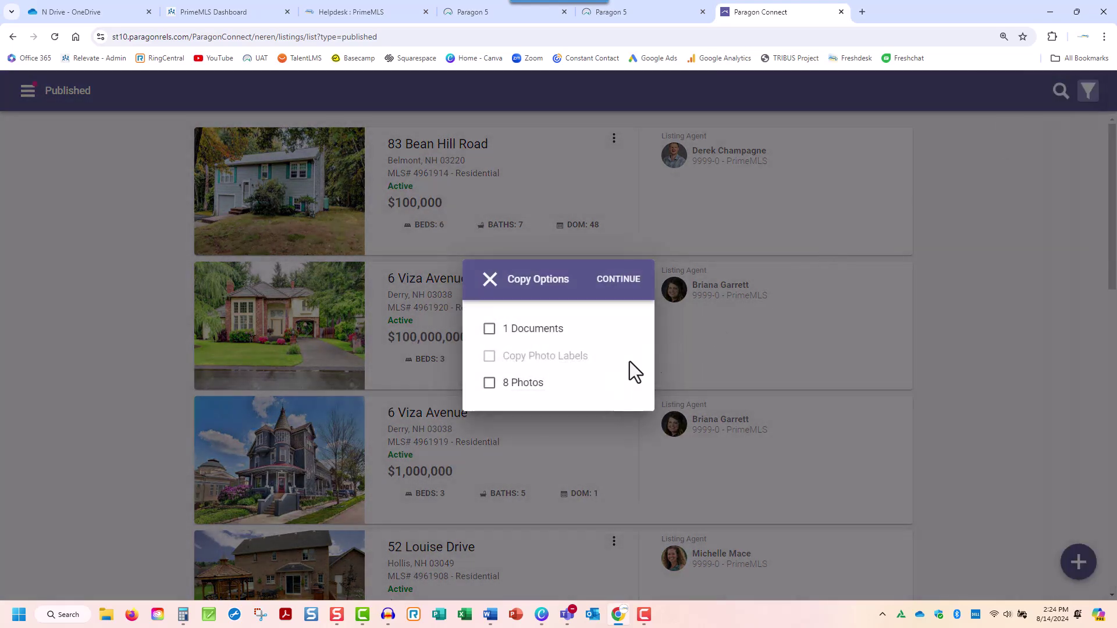
pyautogui.click(488, 387)
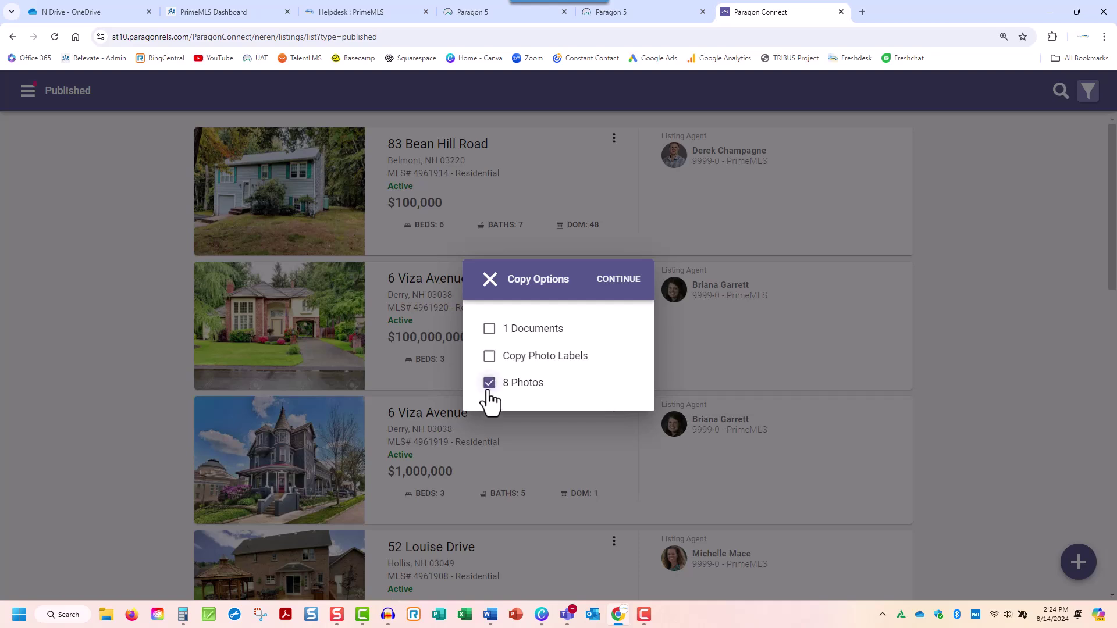
pyautogui.click(489, 356)
pyautogui.click(489, 330)
pyautogui.click(619, 279)
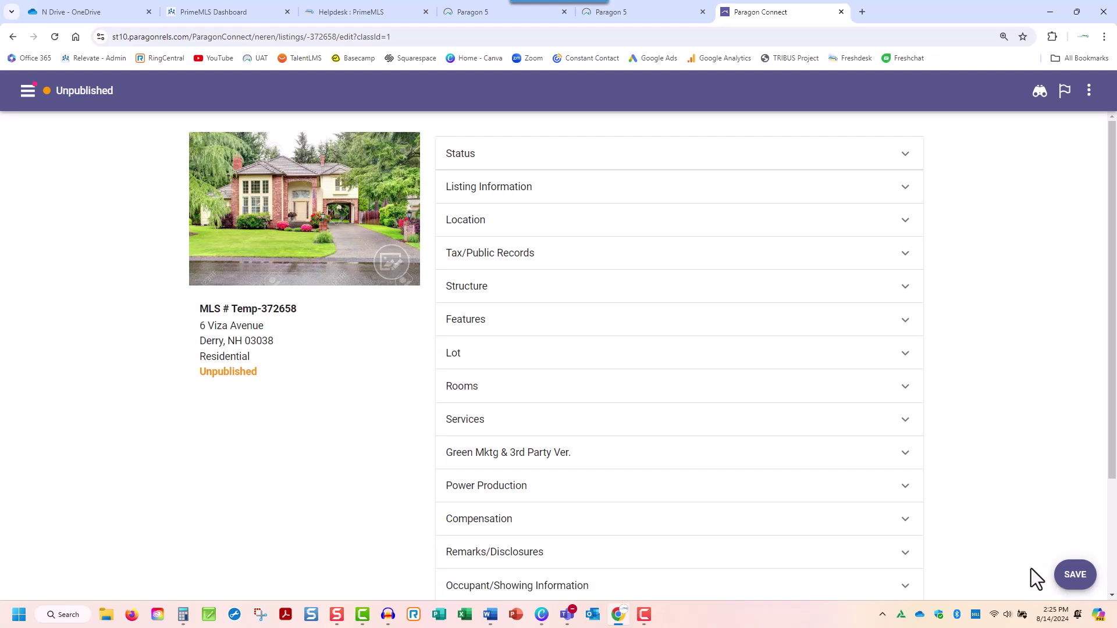
# - Try publishing draft Temp-372658 from the SAVE menu, which reports 33 issues
pyautogui.click(1073, 580)
pyautogui.click(1074, 579)
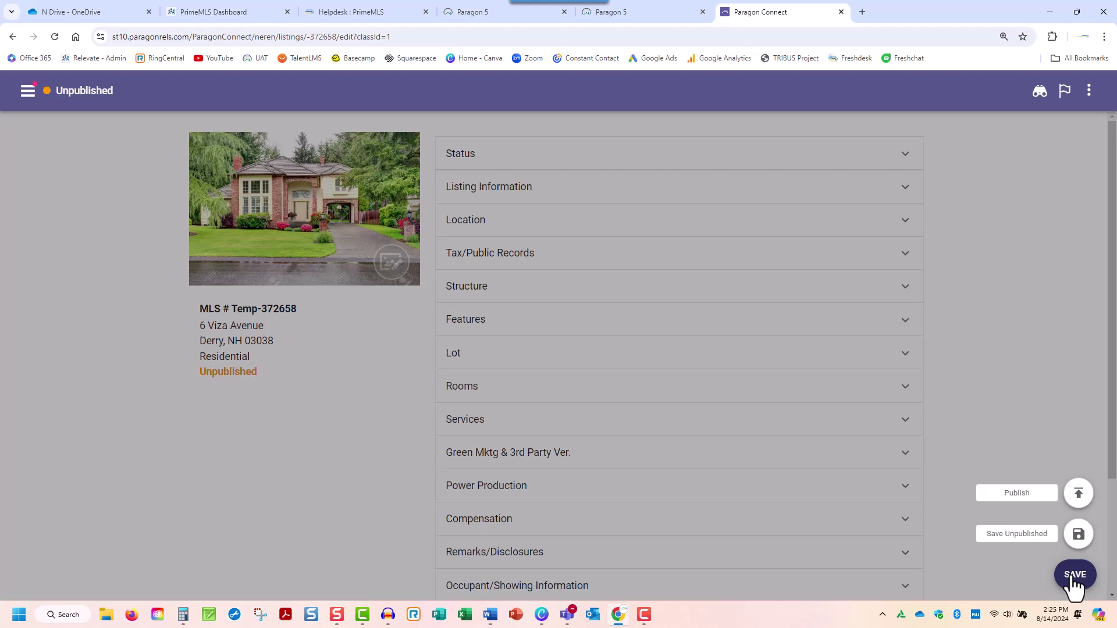
pyautogui.click(1078, 496)
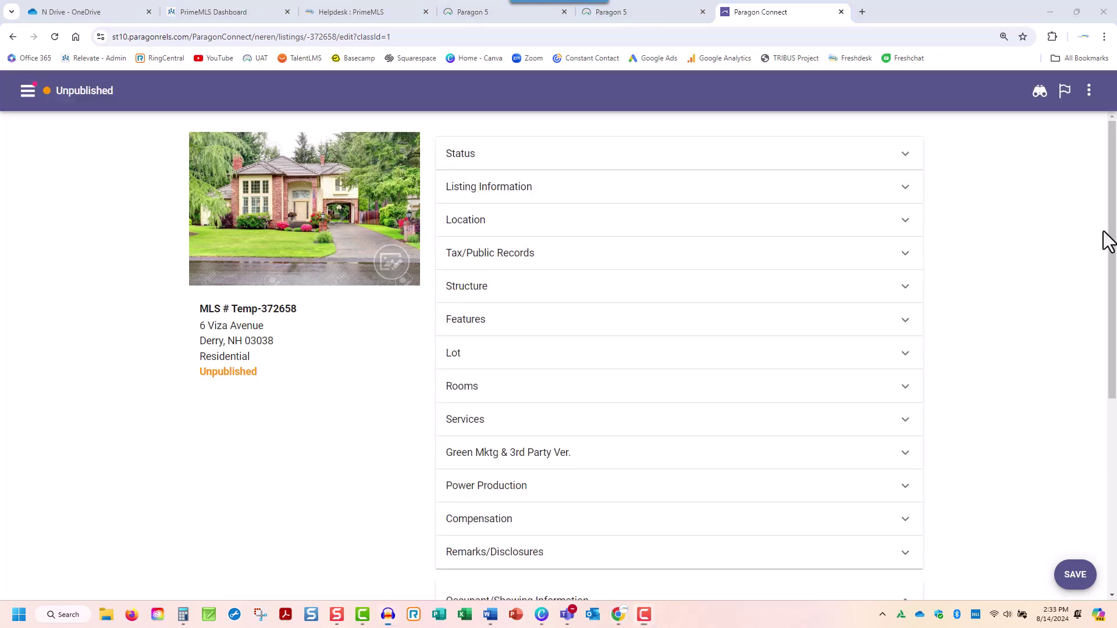
# - Publish draft Temp-372658 from the SAVE speed-dial as listing #4961921
pyautogui.click(1088, 590)
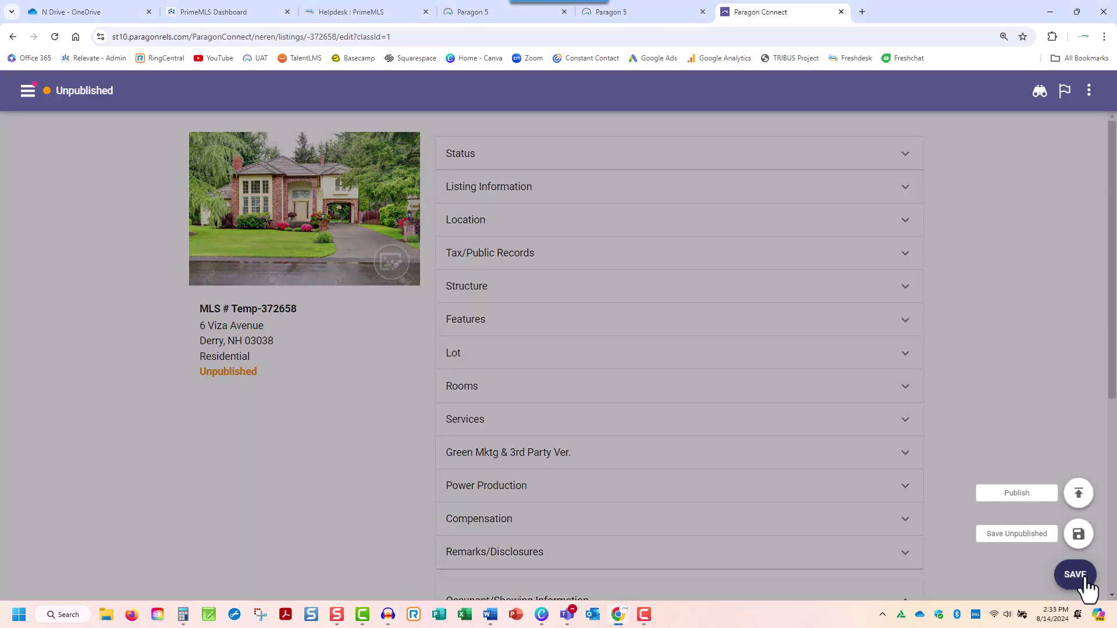
pyautogui.click(1087, 501)
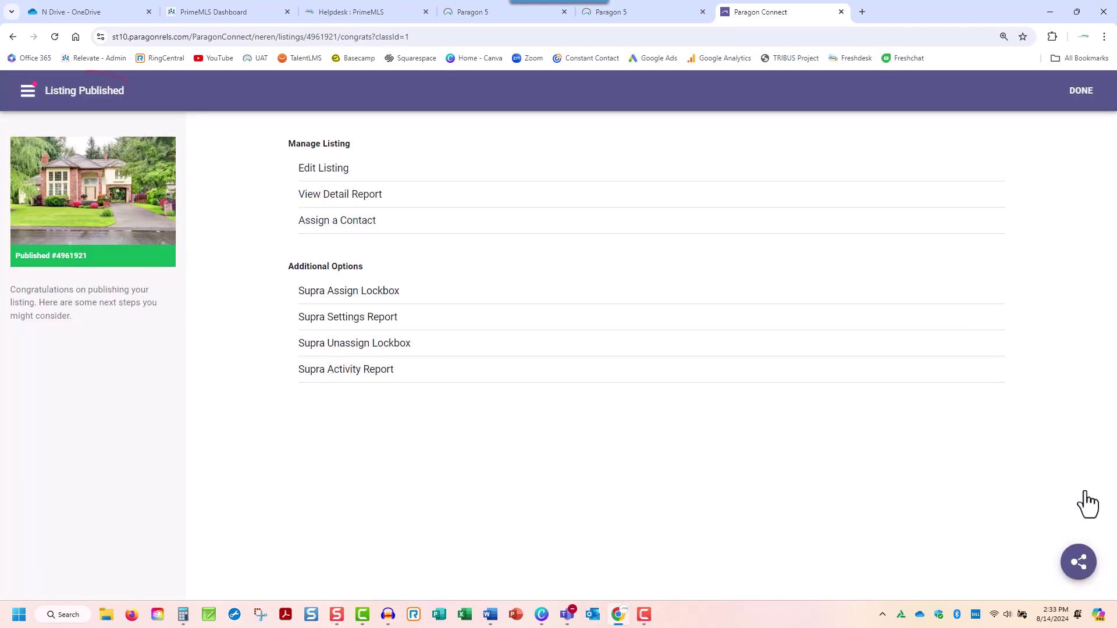